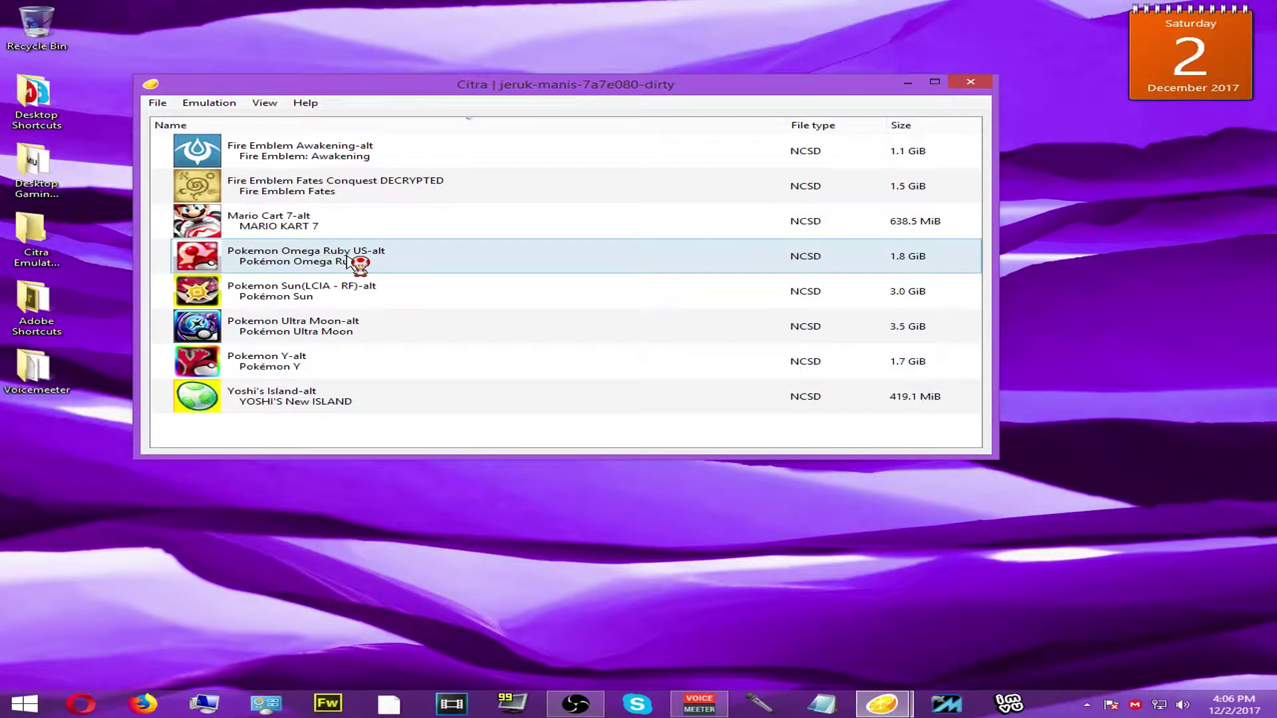
# Step: Launch Pokémon Omega Ruby from Citra's game list, then bring up the Citra shortcut's context menu
pyautogui.doubleClick(346, 258)
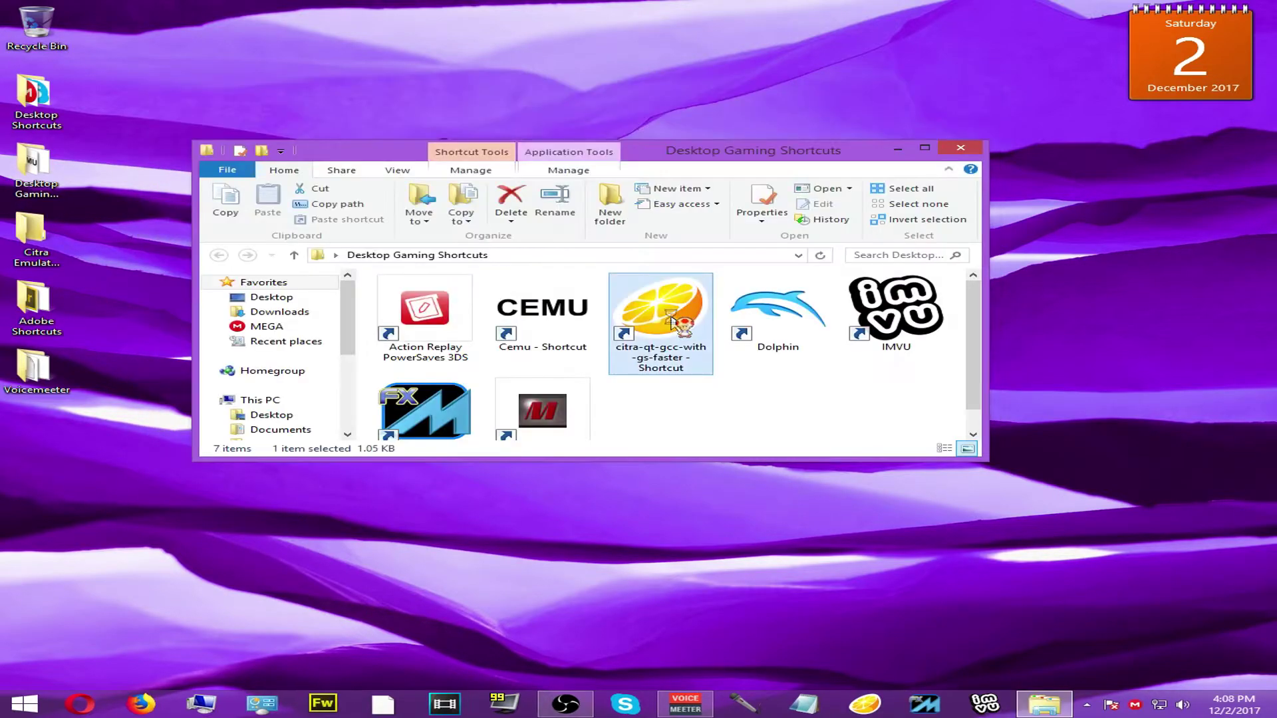
pyautogui.rightClick(670, 317)
# Step: Open the Citra shortcut's file location and move the Explorer window up and left
pyautogui.click(726, 344)
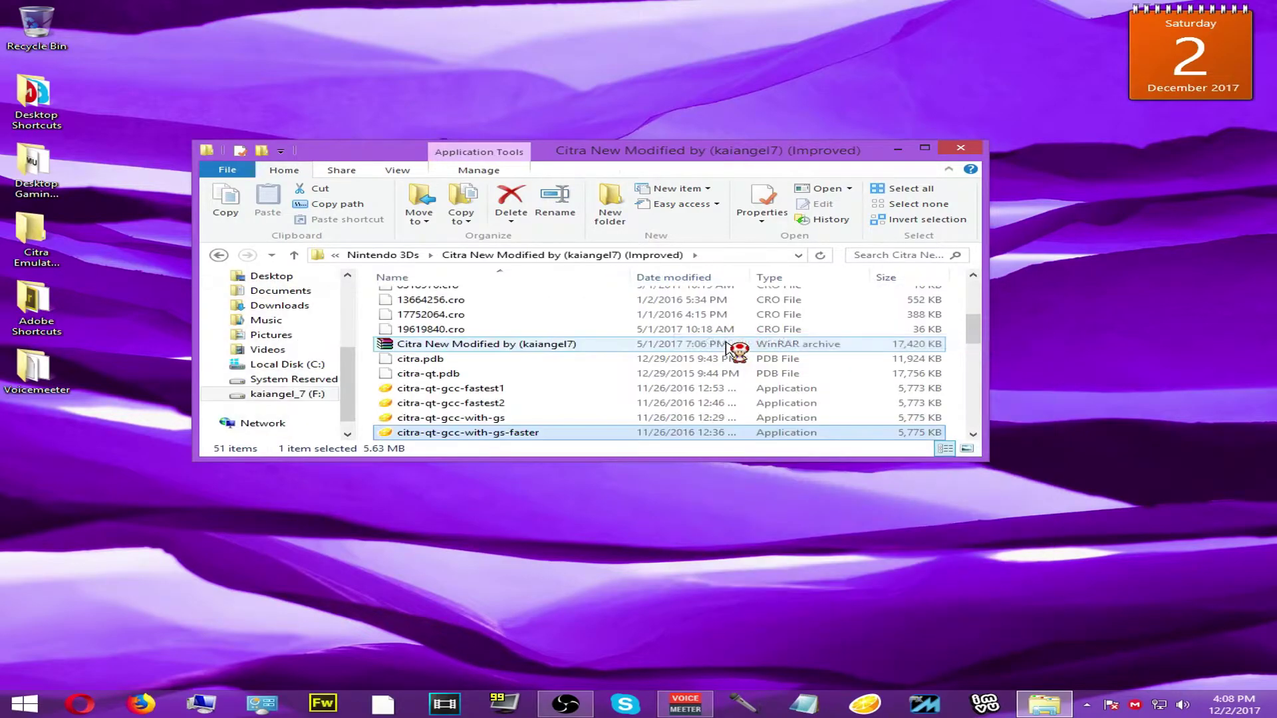
pyautogui.moveTo(559, 163); pyautogui.dragTo(530, 131)
pyautogui.scroll(10, 477, 296)
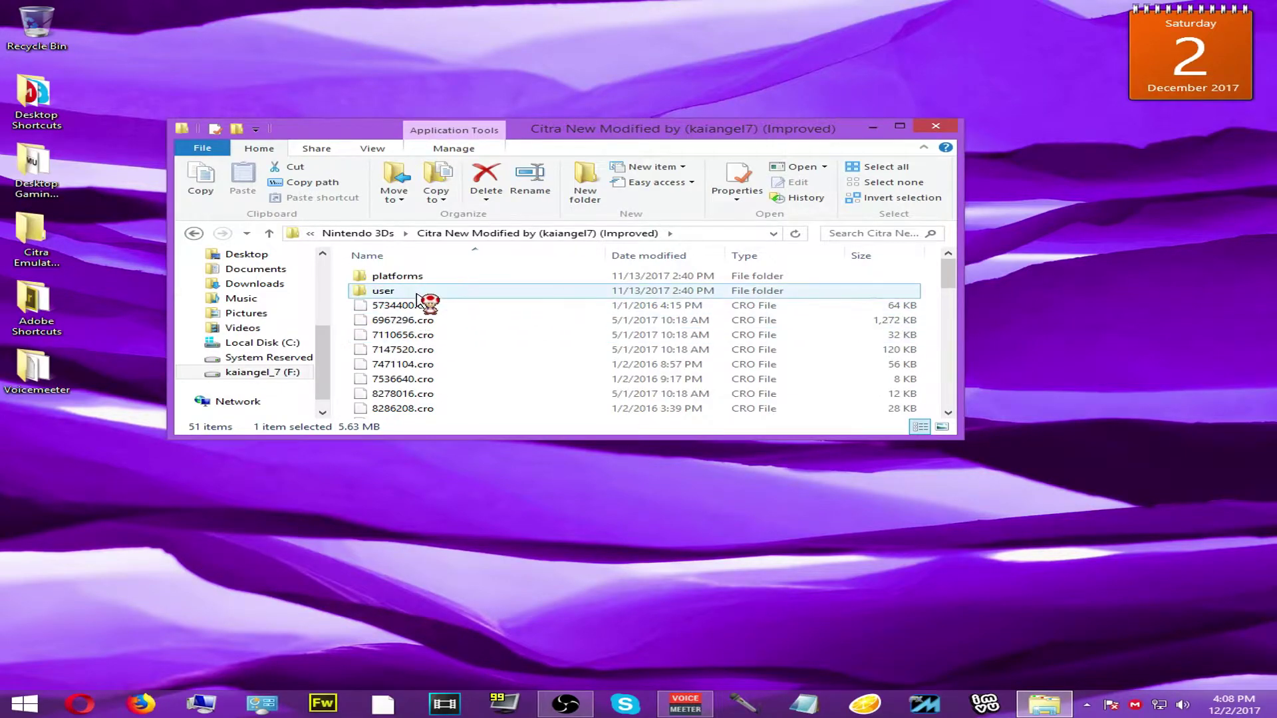
pyautogui.moveTo(418, 297)
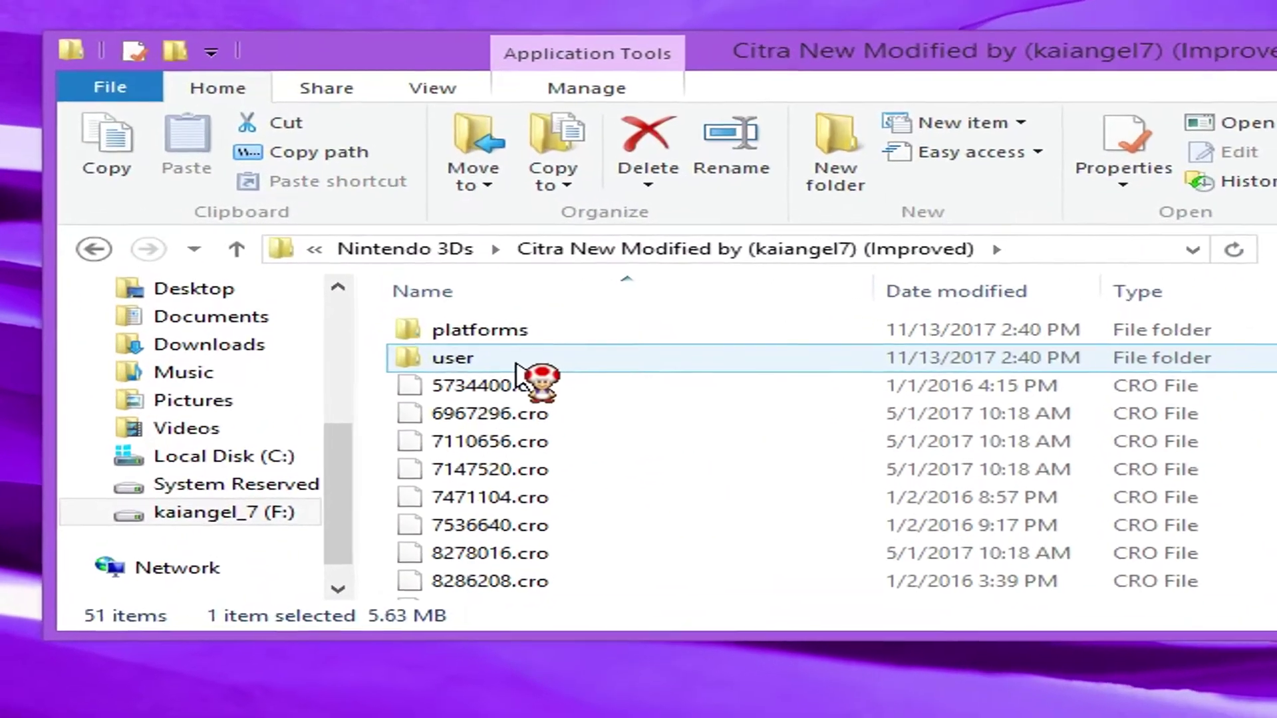
# Step: Browse user > sdmc > Nintendo 3DS > title > 00040000 and select all ten game-ID folders
pyautogui.doubleClick(514, 363)
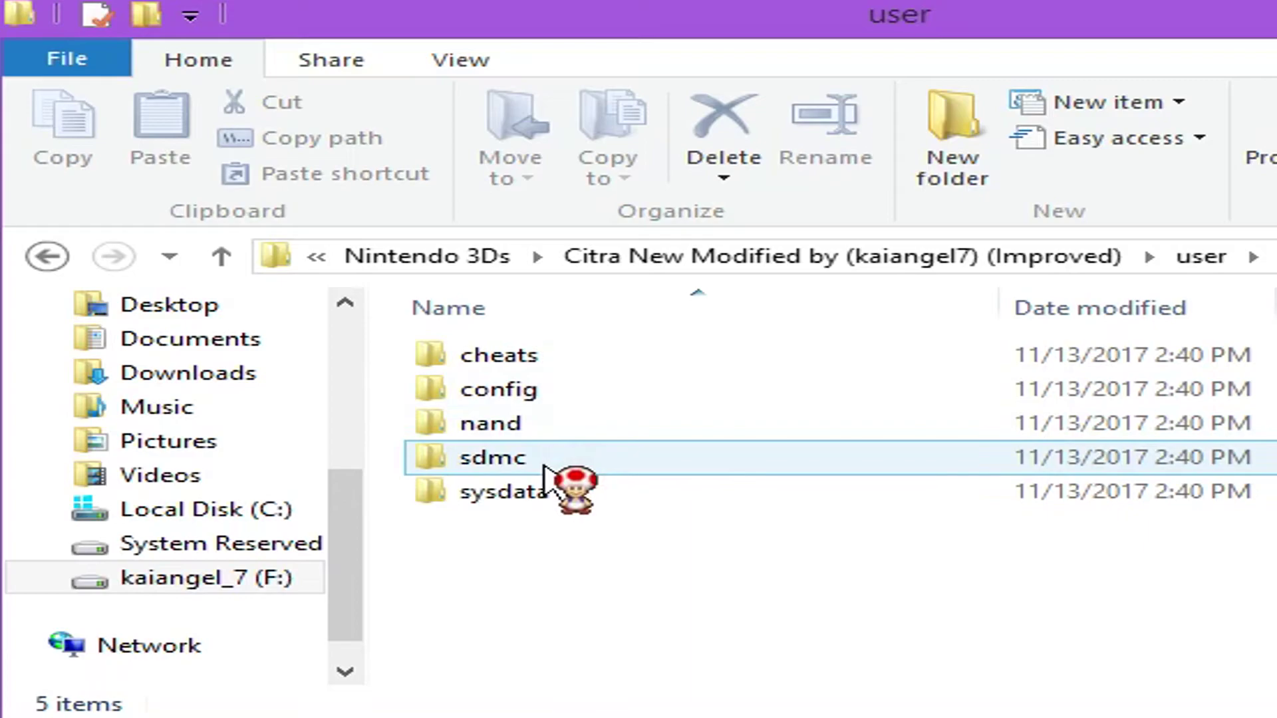
pyautogui.doubleClick(546, 464)
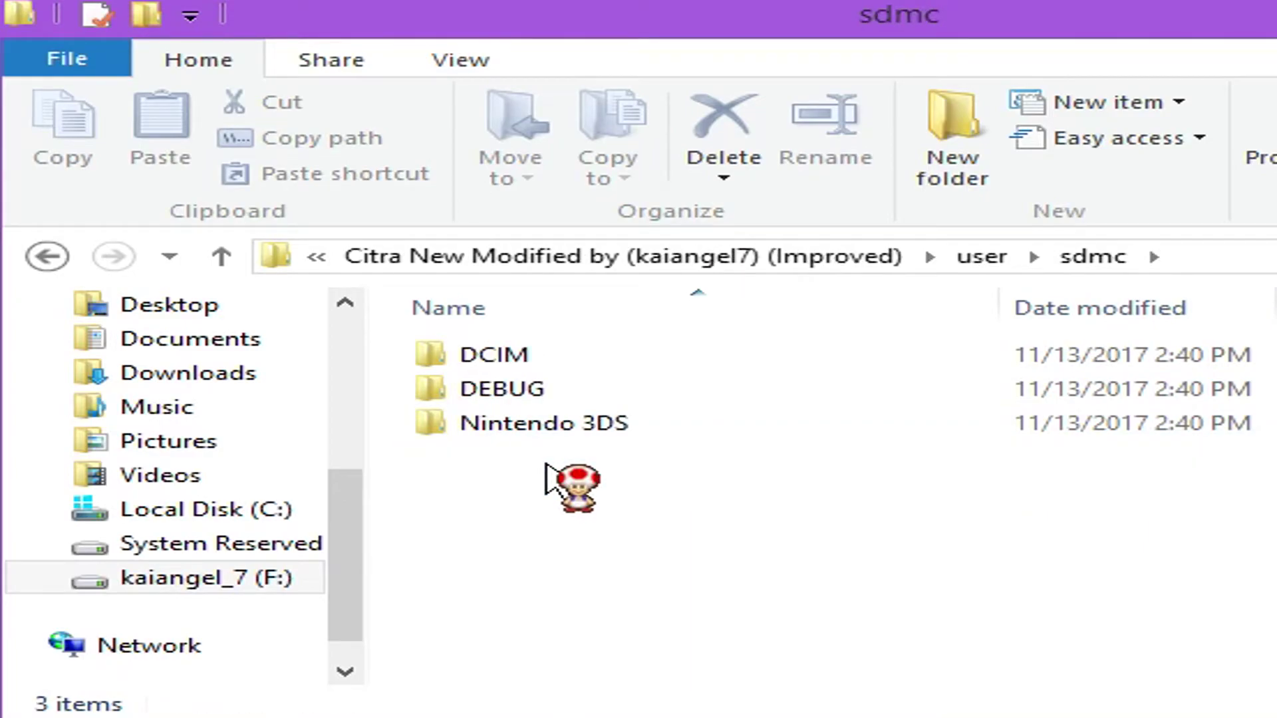
pyautogui.doubleClick(550, 426)
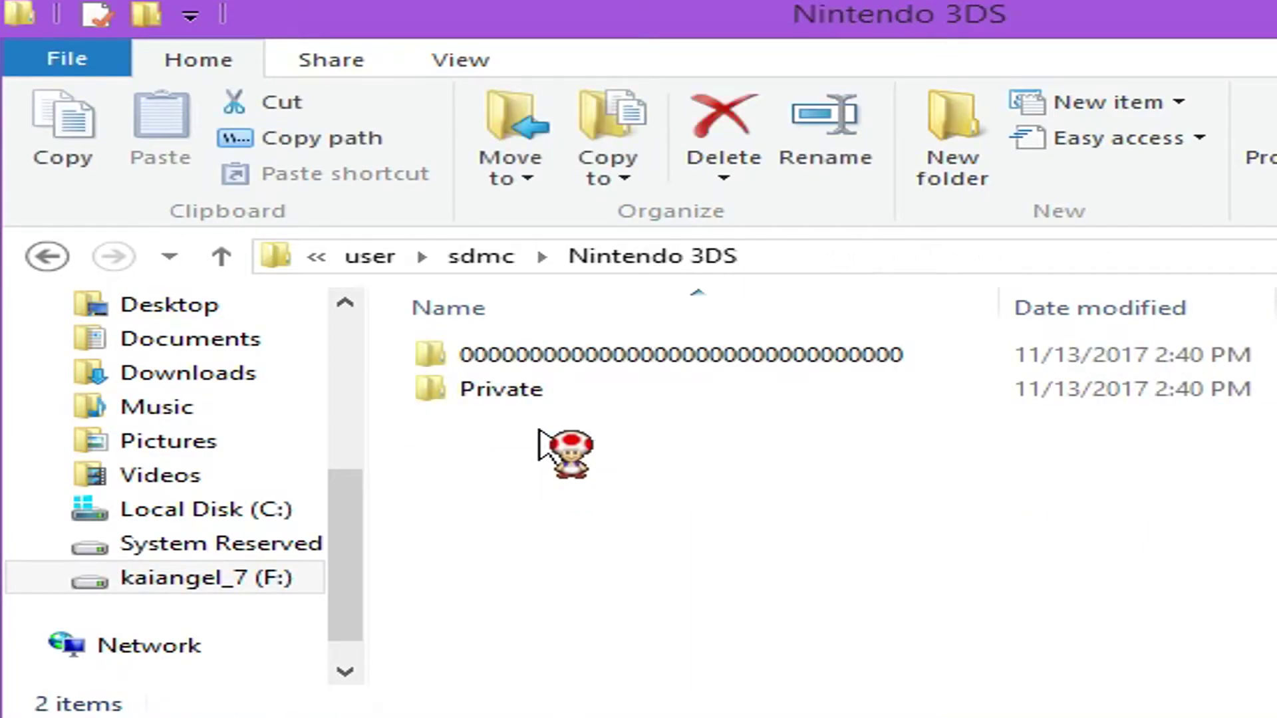
pyautogui.doubleClick(550, 359)
pyautogui.doubleClick(550, 363)
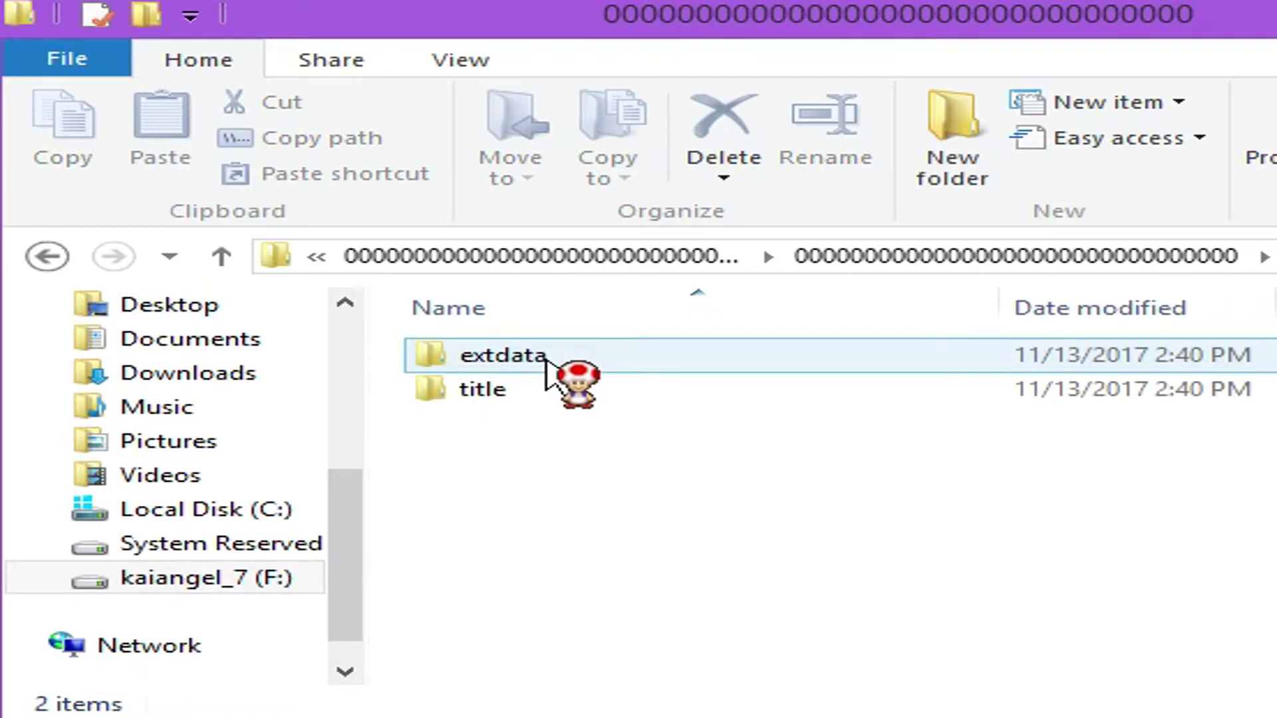
pyautogui.click(547, 359)
pyautogui.doubleClick(527, 391)
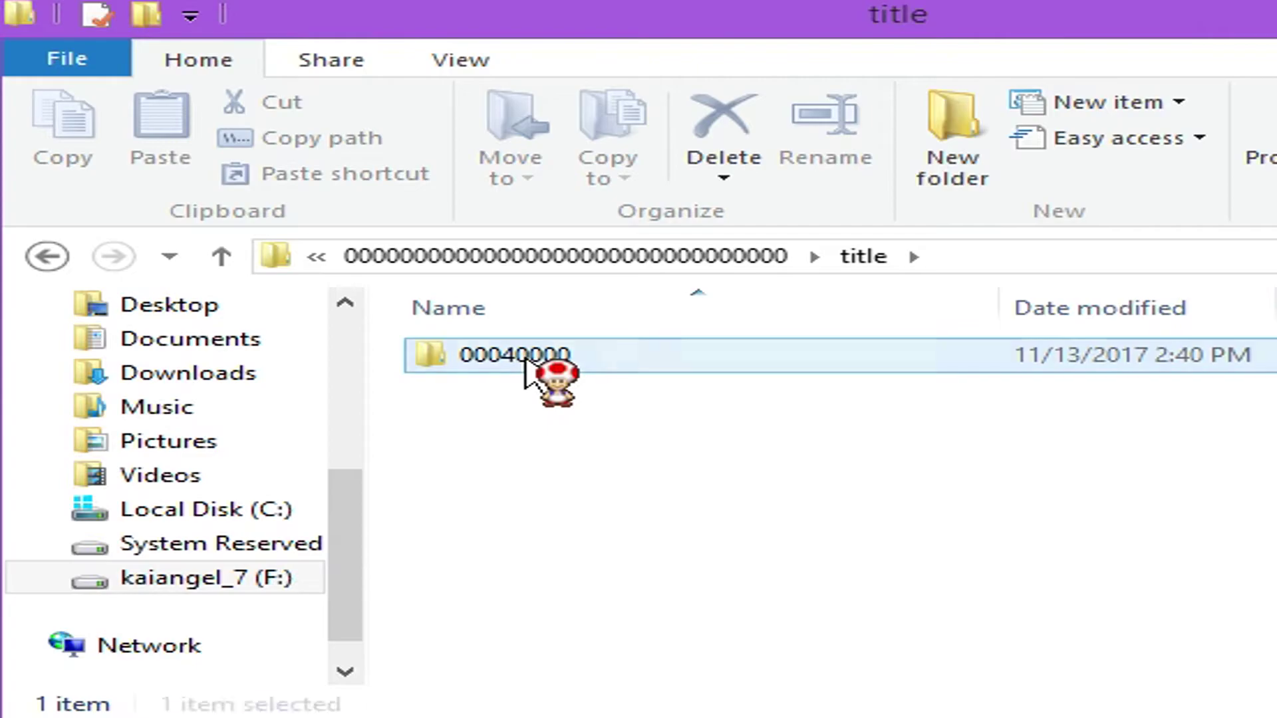
pyautogui.doubleClick(525, 363)
pyautogui.click(530, 383)
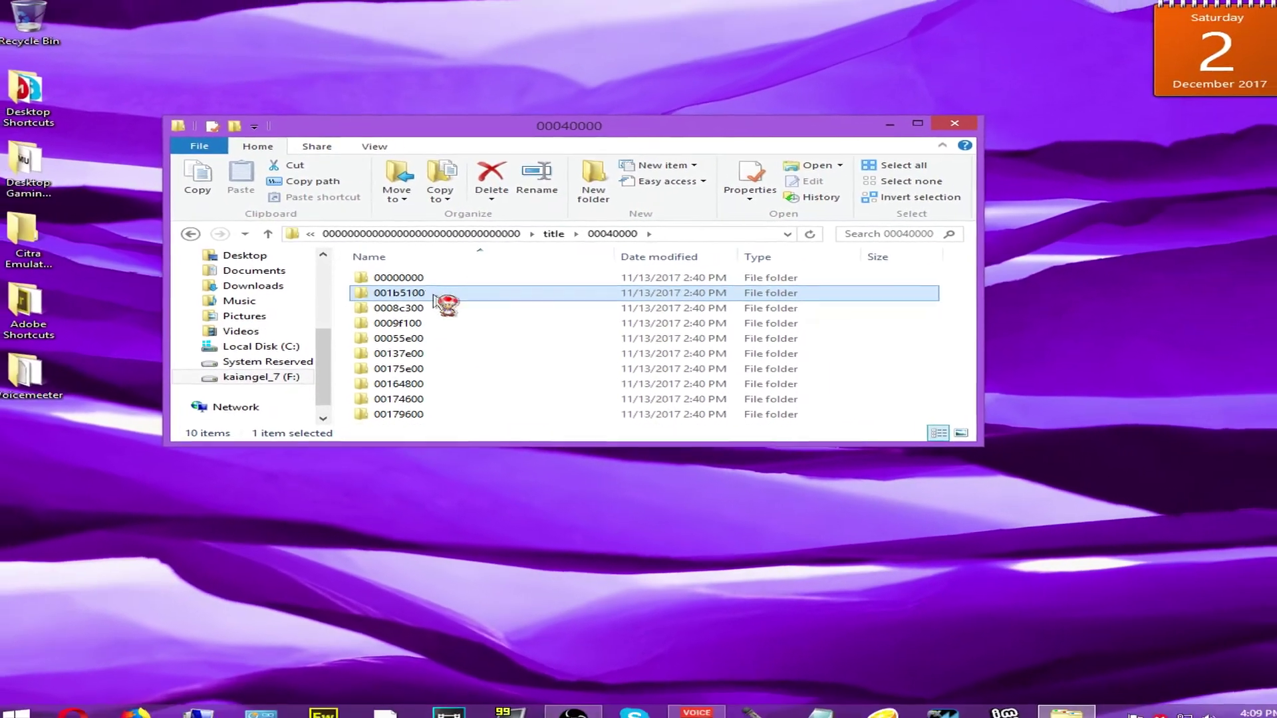
pyautogui.hotkey('ctrl', 'a')
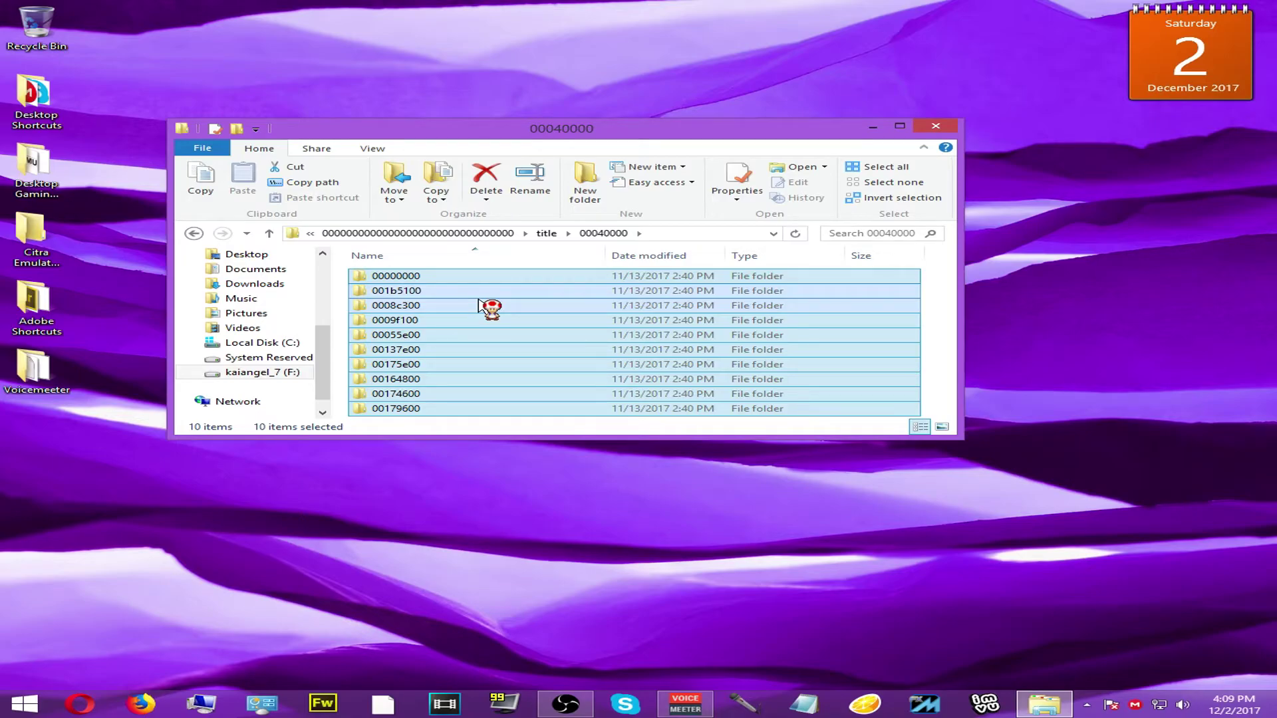
# Step: Launch Citra from the citra-qt-gcc-with-gs shortcut
pyautogui.doubleClick(649, 298)
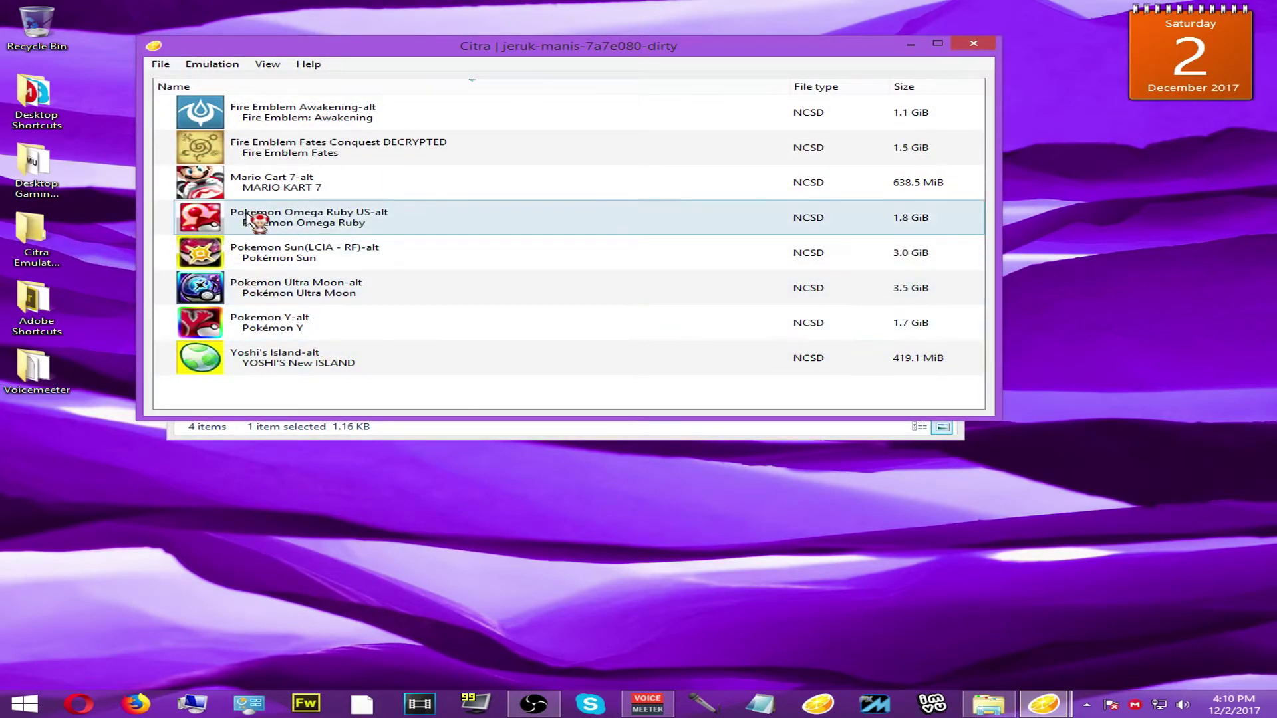
# Step: Boot Pokémon Omega Ruby and confirm English on its language-select menu
pyautogui.doubleClick(257, 224)
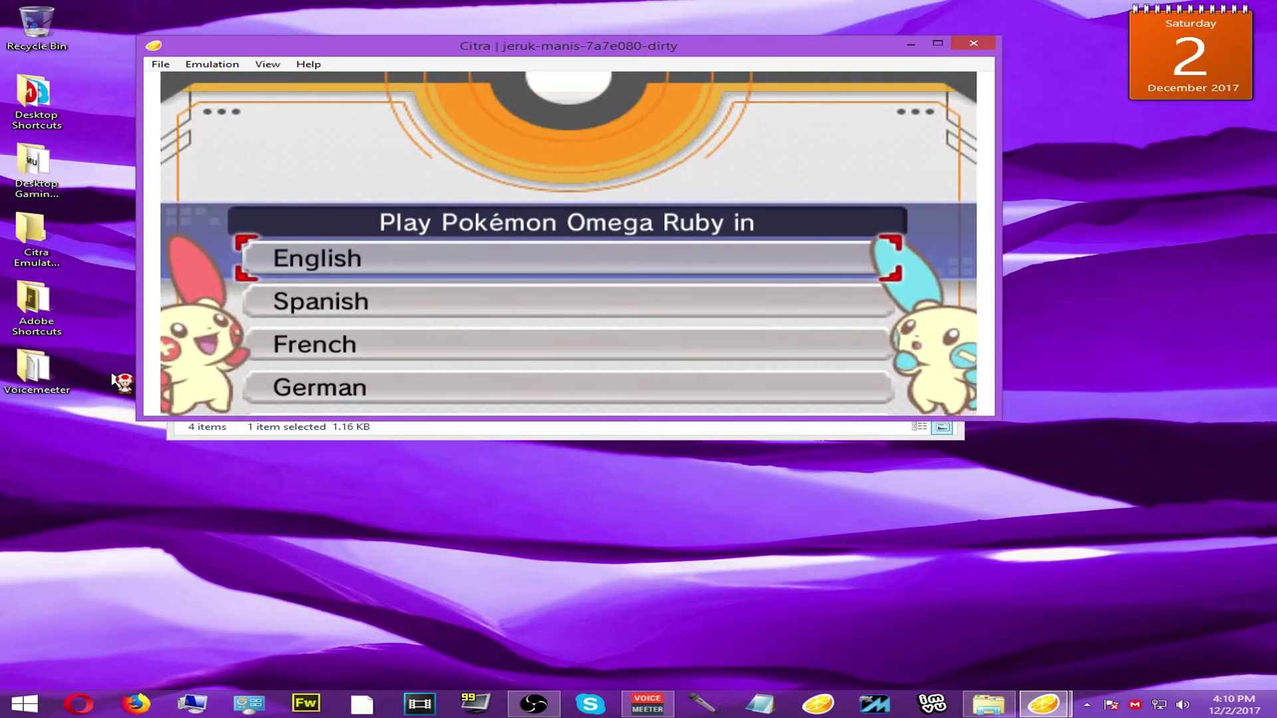
pyautogui.press('Down')
pyautogui.press('Up')
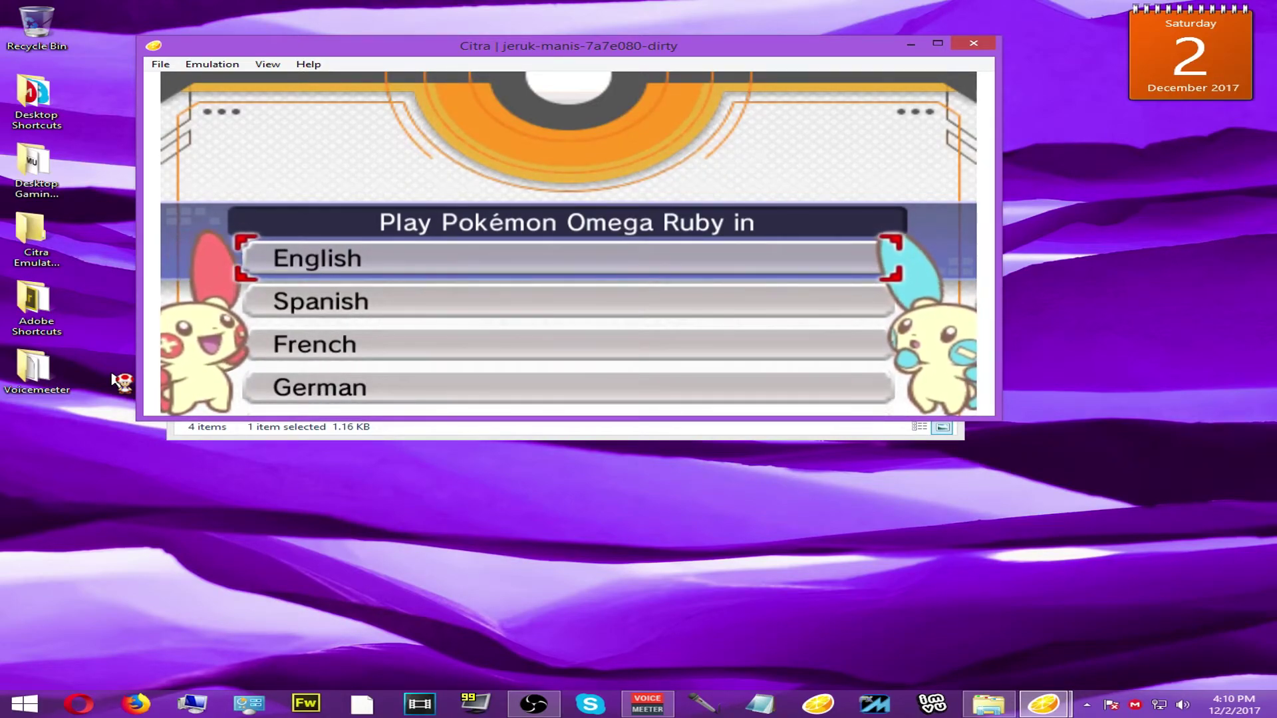
pyautogui.press('a')
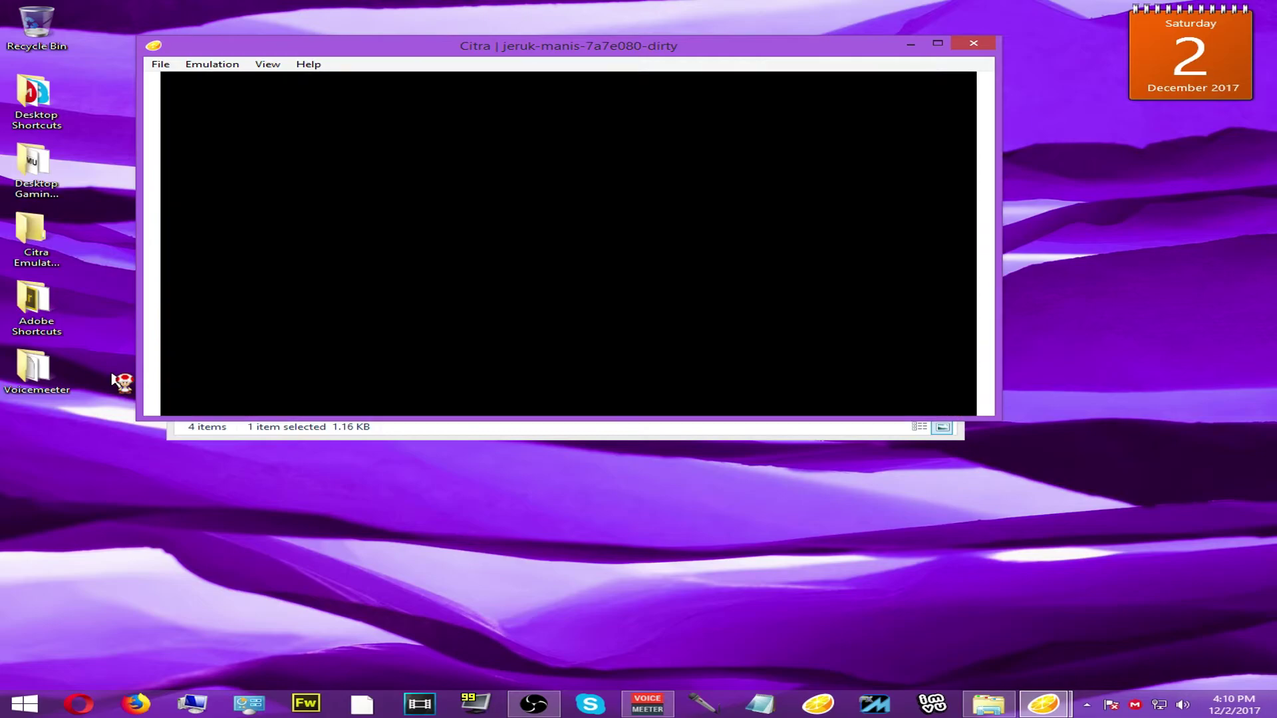